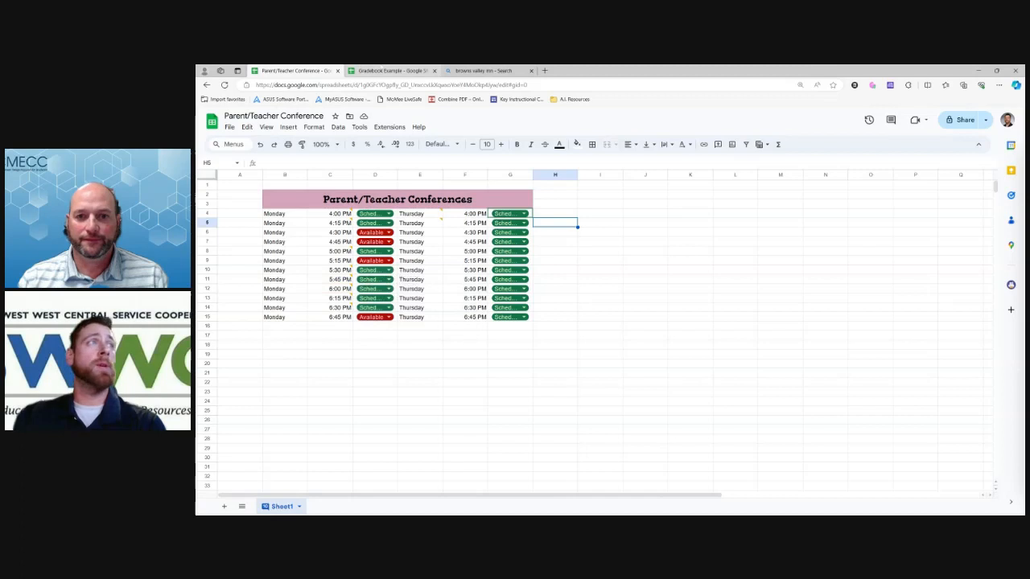
# Switch to the Gradebook Example spreadsheet and start a conditional formatting rule for the entire FINAL GRADE column.
pyautogui.hotkey('ctrl', 'Tab')
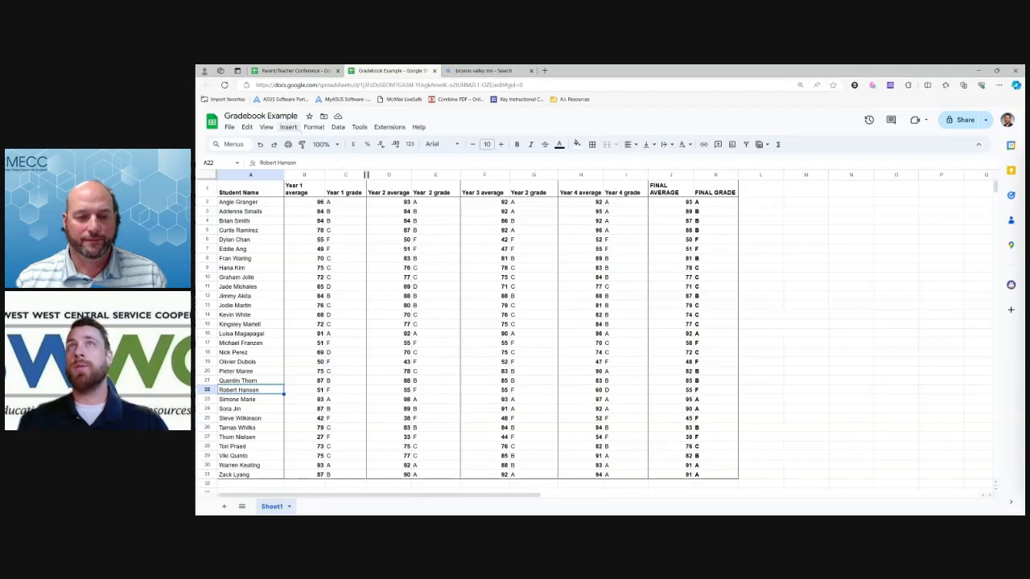
pyautogui.click(314, 127)
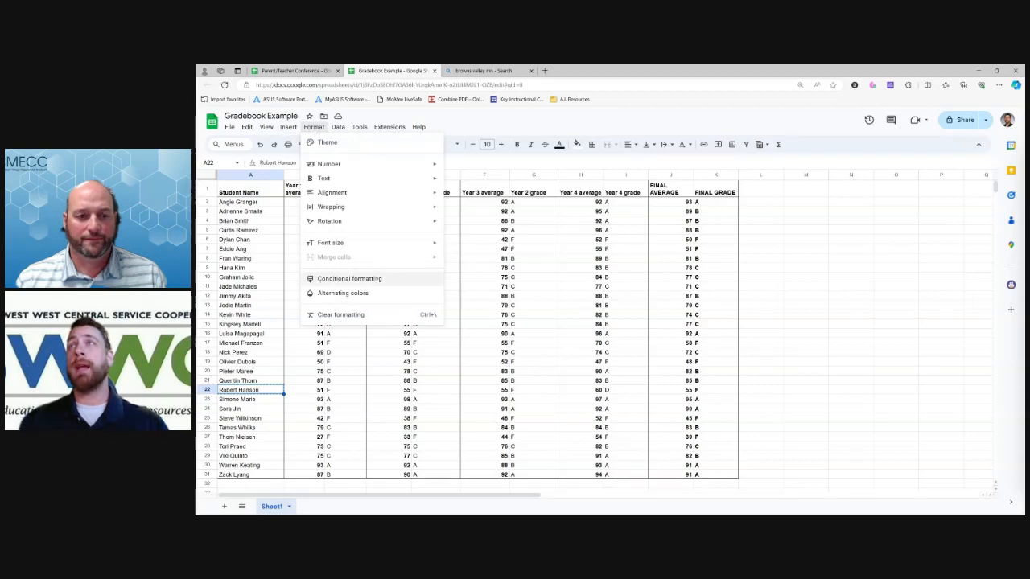
pyautogui.click(773, 227)
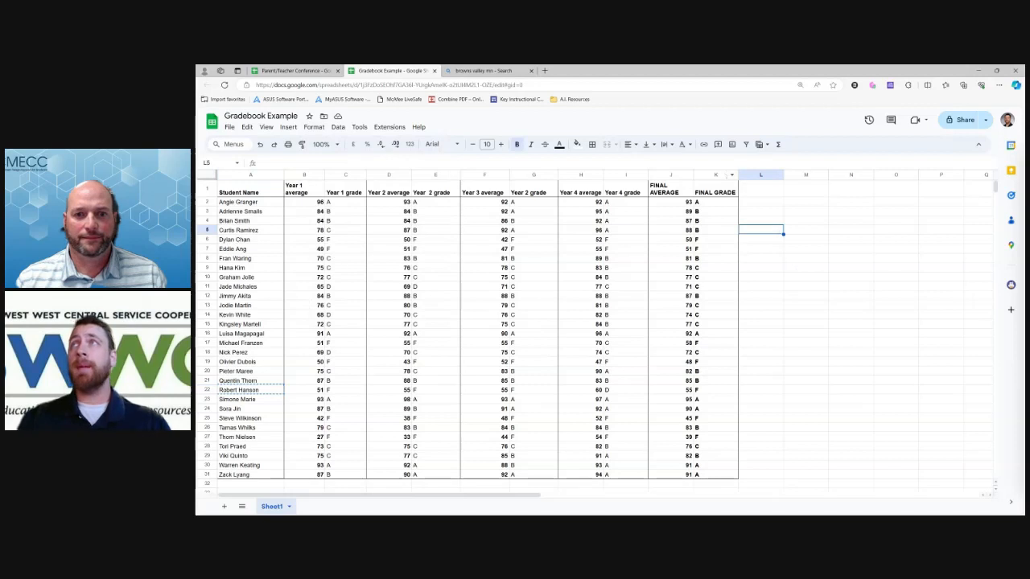
pyautogui.click(714, 174)
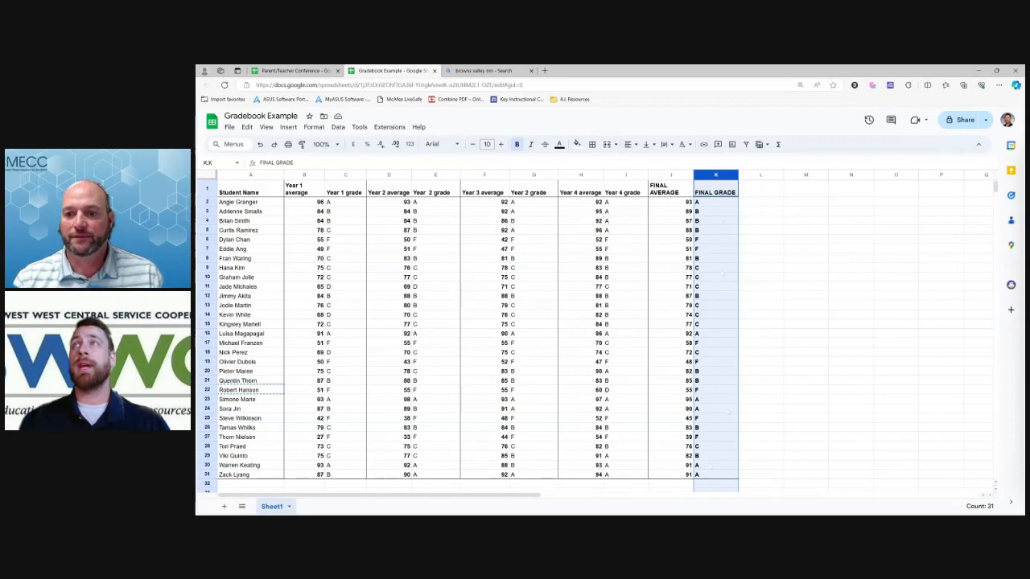
pyautogui.click(313, 127)
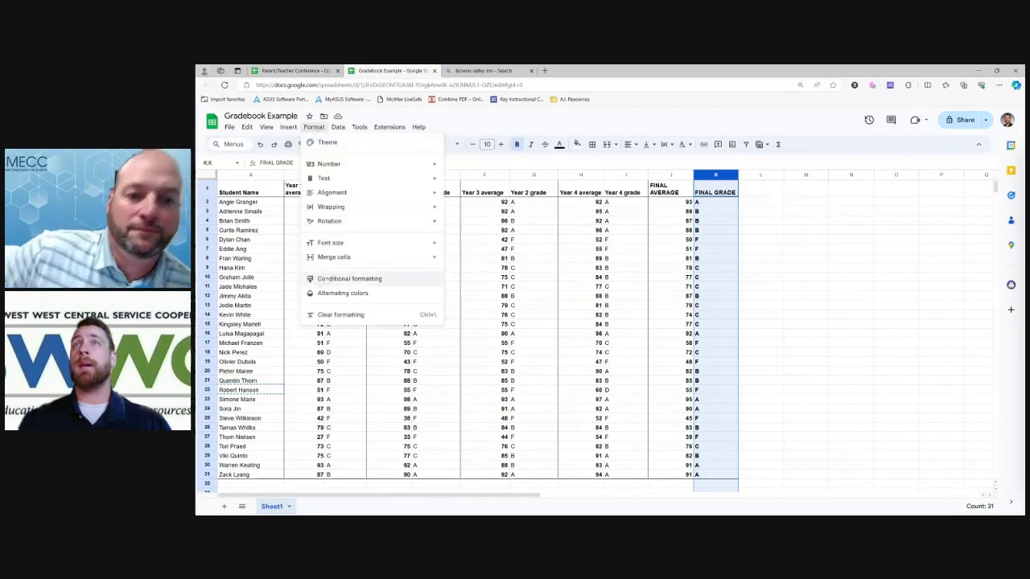
pyautogui.click(389, 280)
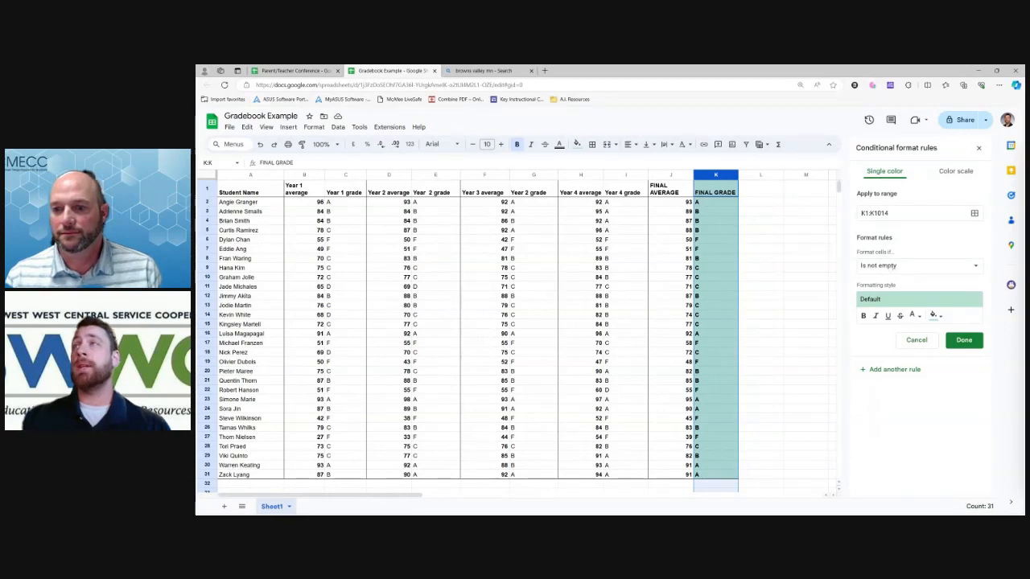
# Set the rule to format cells whose text contains A, keeping the default green style.
pyautogui.click(917, 265)
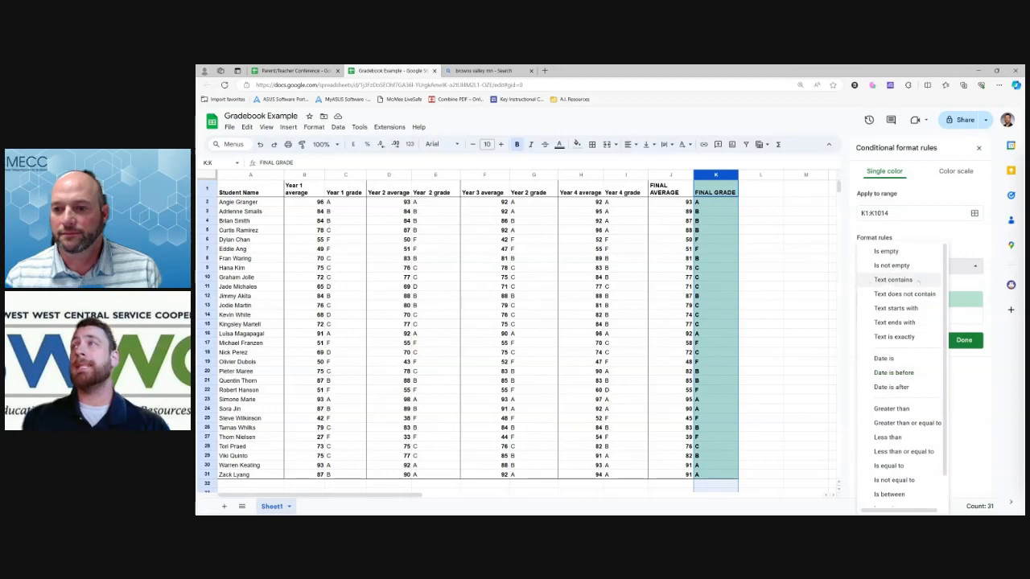
pyautogui.click(918, 281)
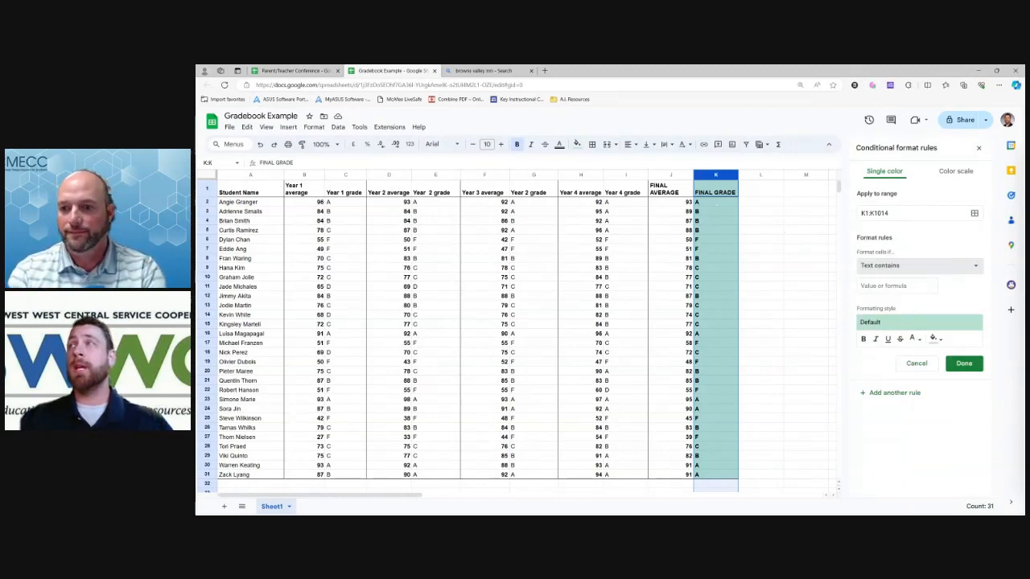
pyautogui.click(897, 287)
pyautogui.write('A')
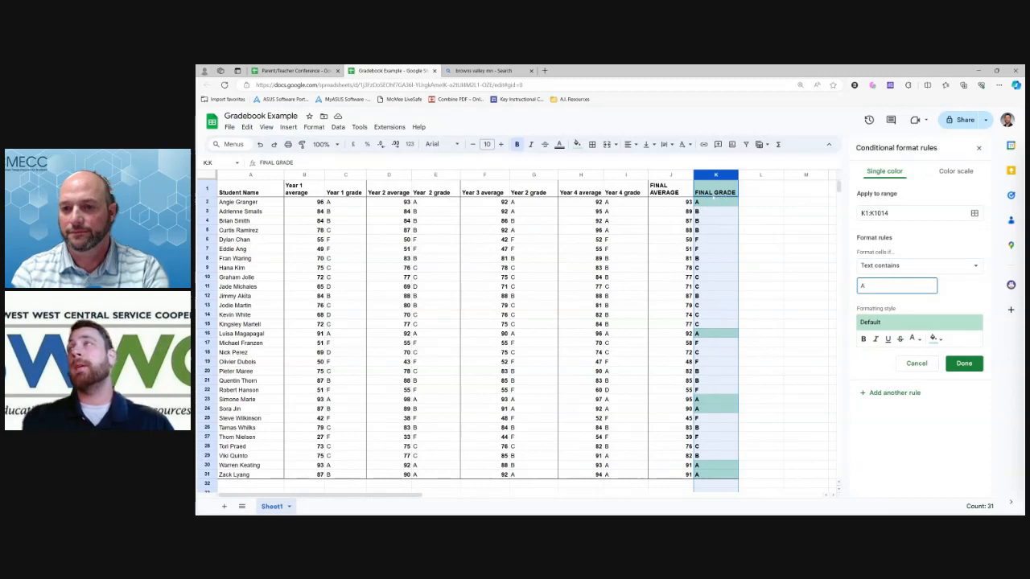
# Limit the rule's range to K2:K31 so it excludes the header and empty rows.
pyautogui.click(877, 214)
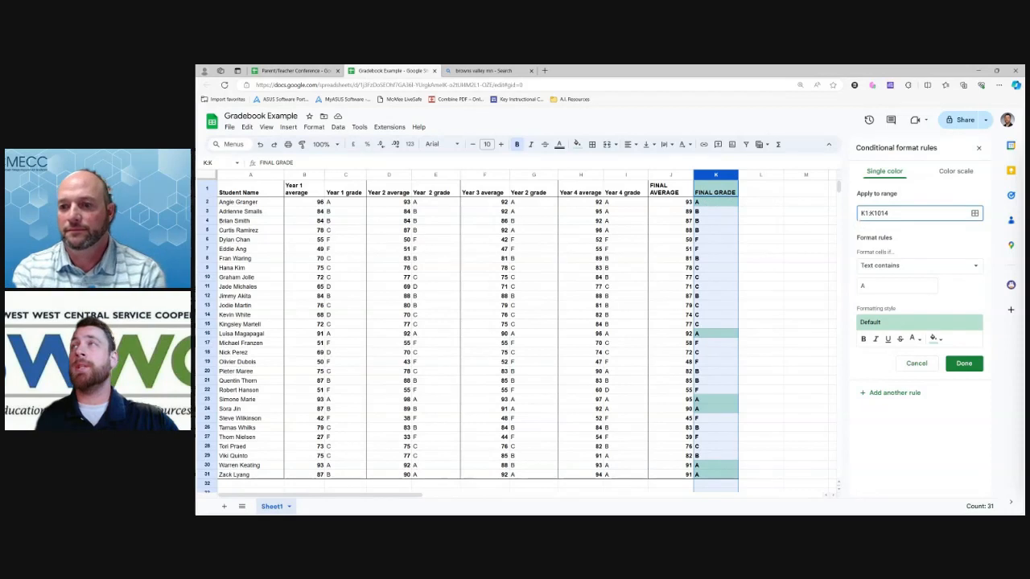
pyautogui.press('BackSpace')
pyautogui.write('2')
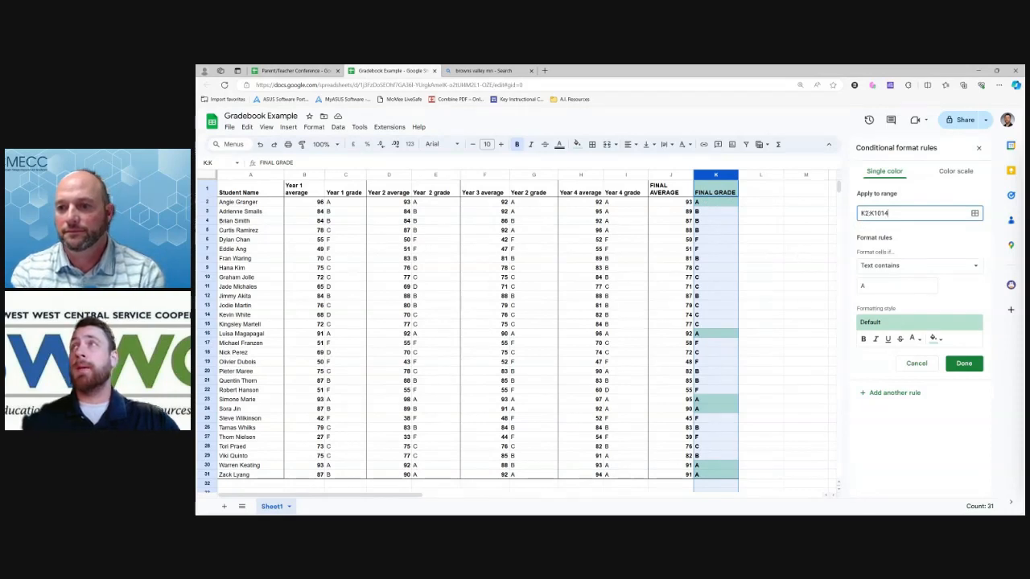
pyautogui.press('Return')
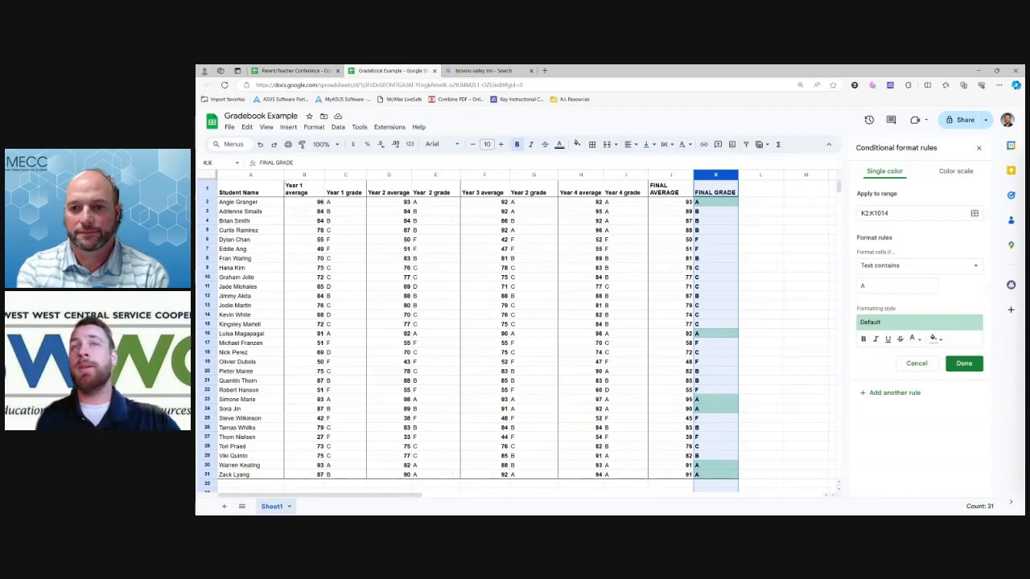
pyautogui.moveTo(890, 213); pyautogui.dragTo(874, 213)
pyautogui.write('31')
pyautogui.press('Return')
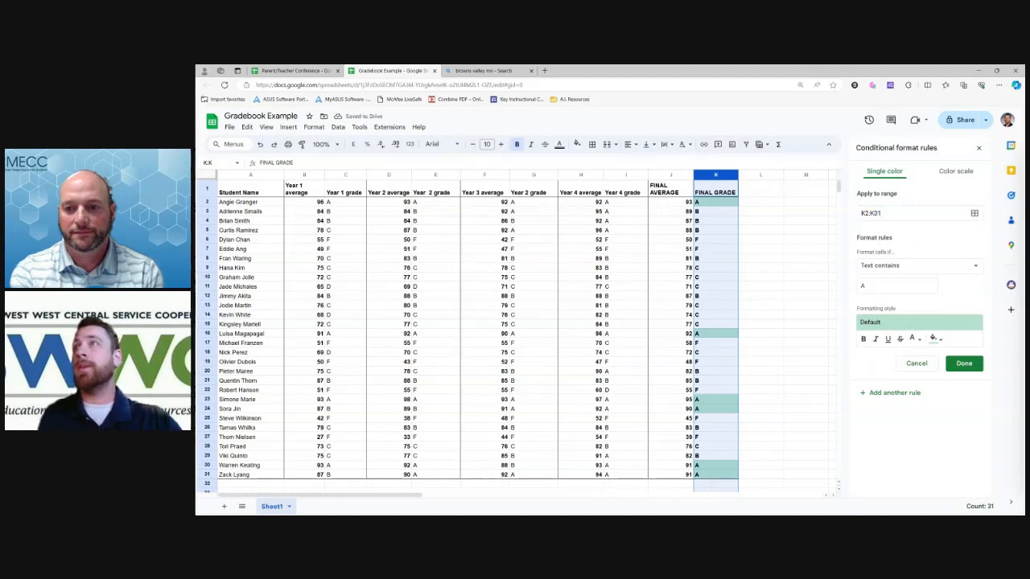
pyautogui.click(753, 214)
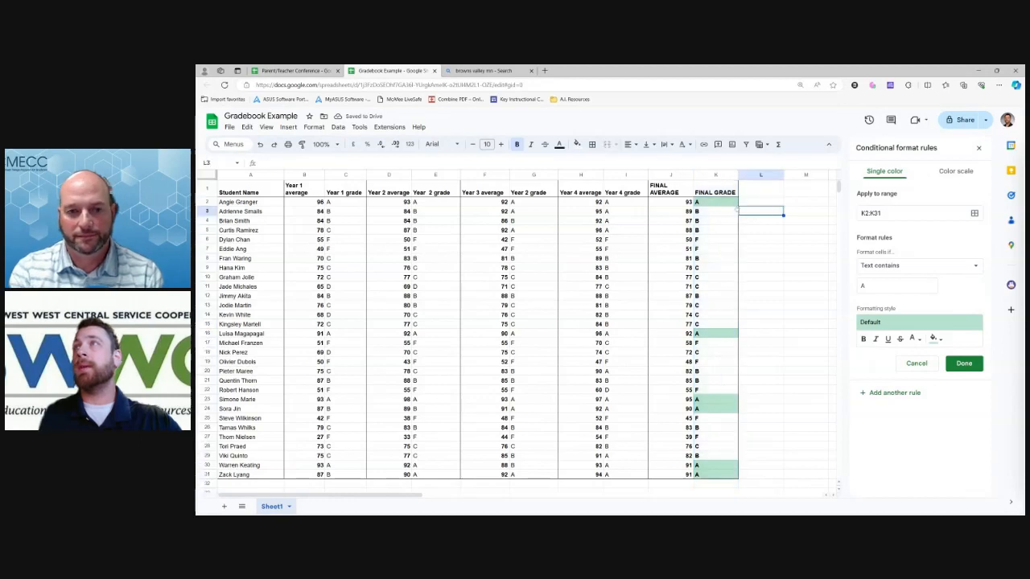
pyautogui.click(718, 202)
pyautogui.keyDown('shift'); pyautogui.click(719, 475); pyautogui.keyUp('shift')
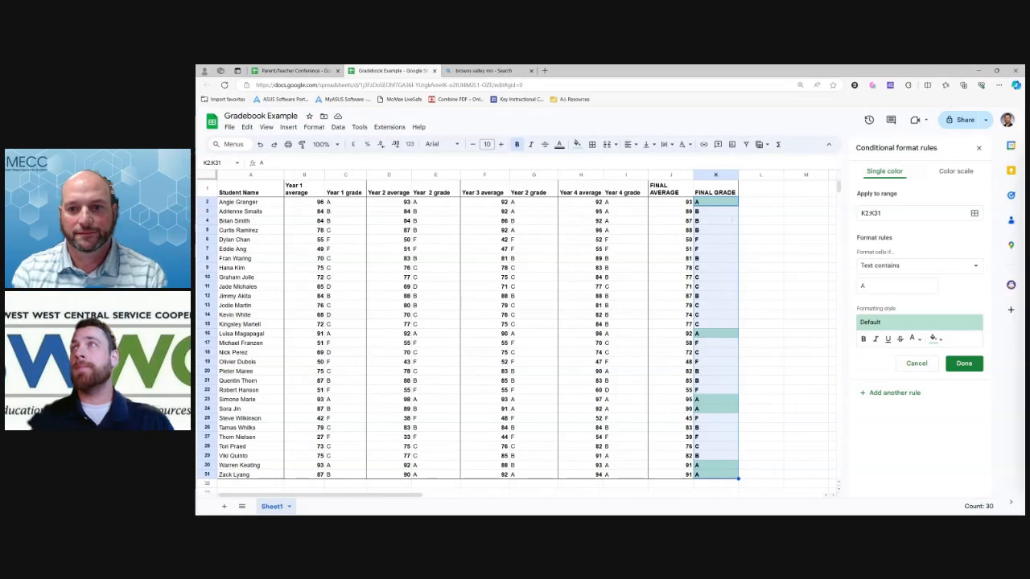
pyautogui.click(728, 190)
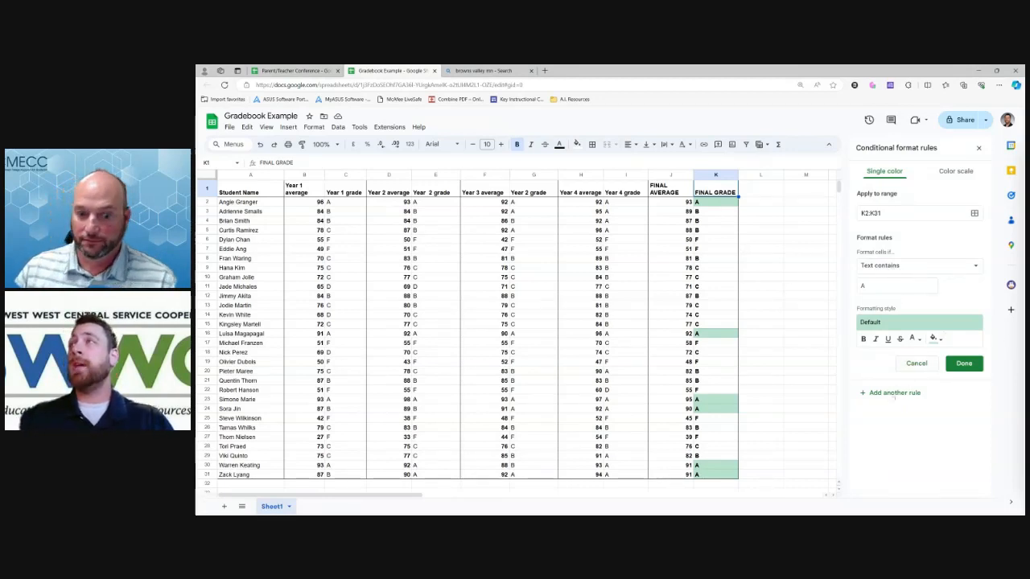
# Add another rule for K2:K31 that fills cells whose text contains B with dark yellow.
pyautogui.click(877, 286)
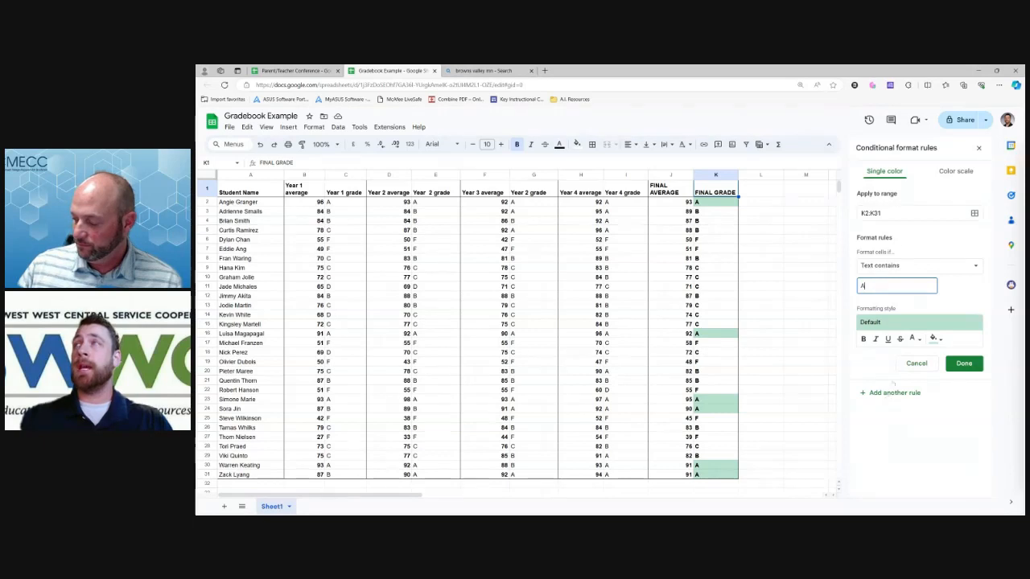
pyautogui.click(903, 394)
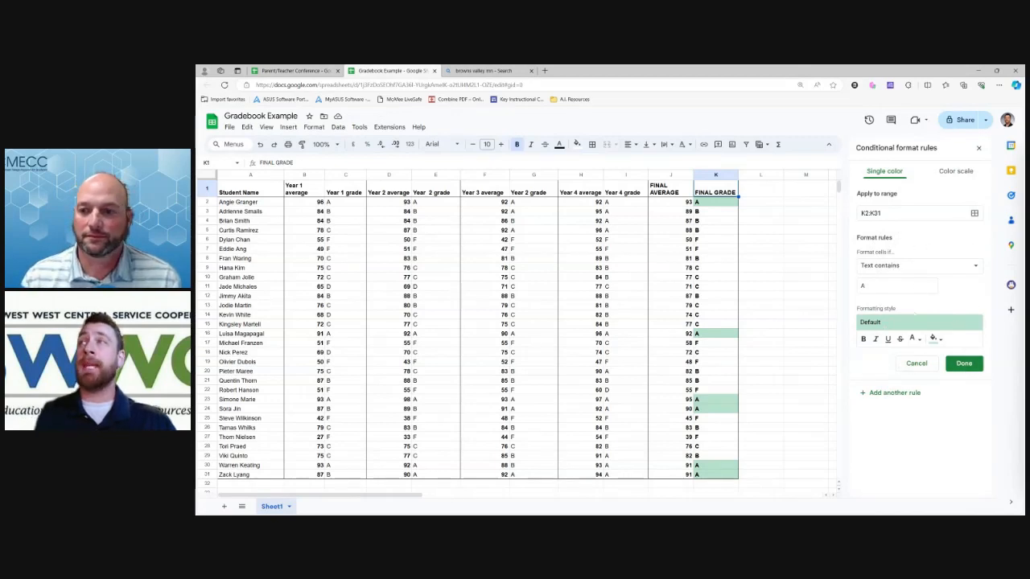
pyautogui.doubleClick(895, 286)
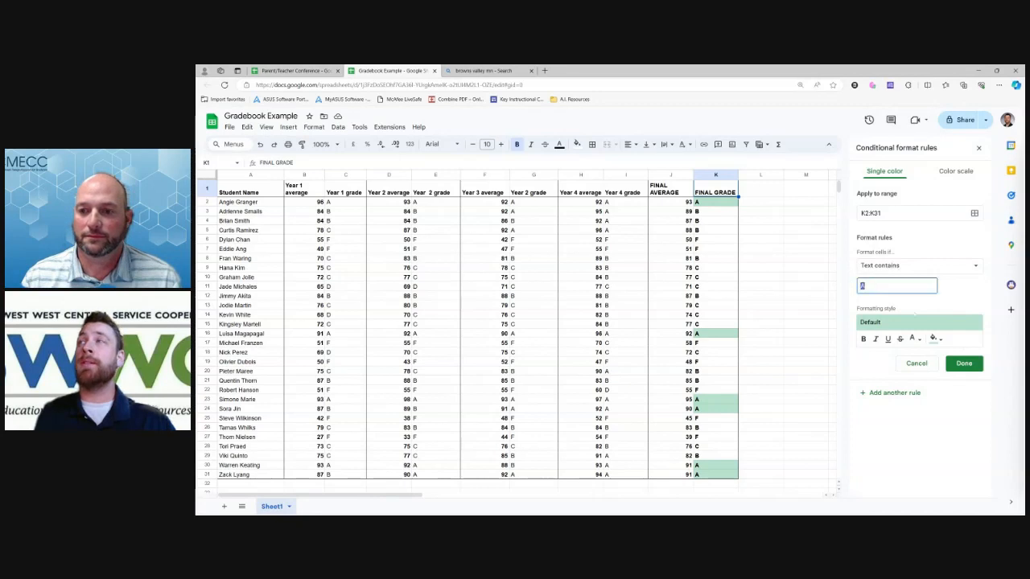
pyautogui.write('B')
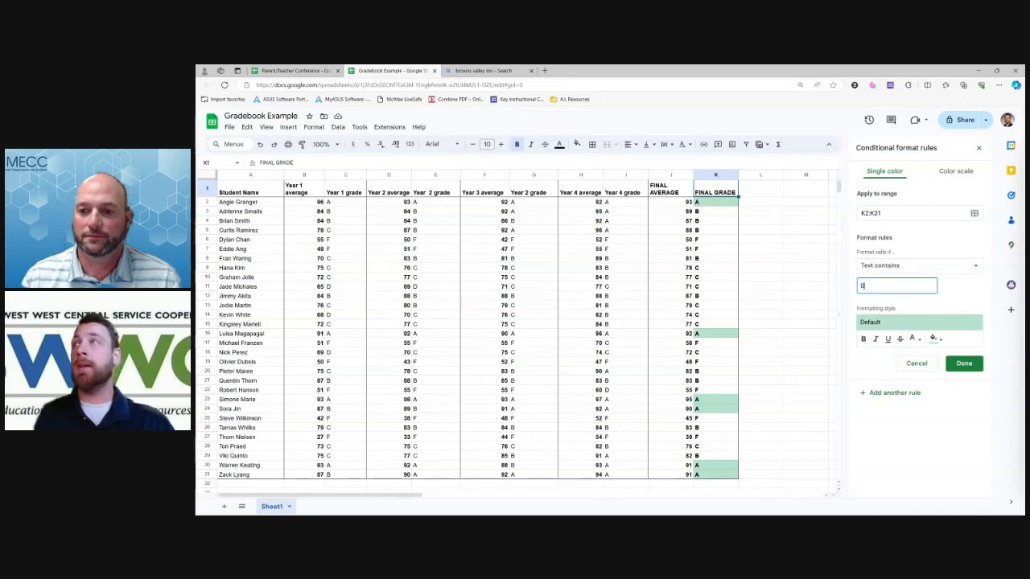
pyautogui.click(933, 338)
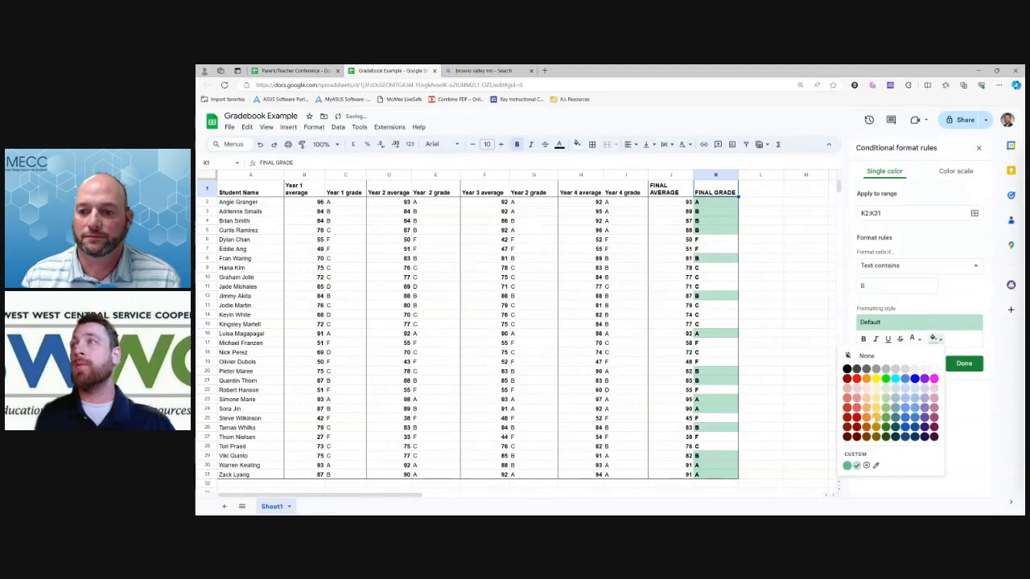
pyautogui.click(876, 416)
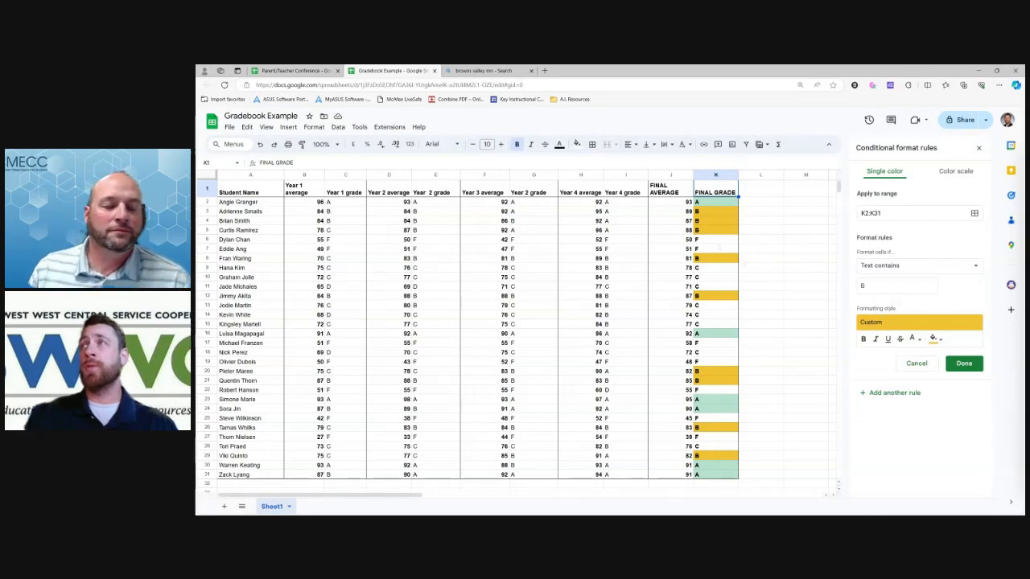
pyautogui.click(917, 266)
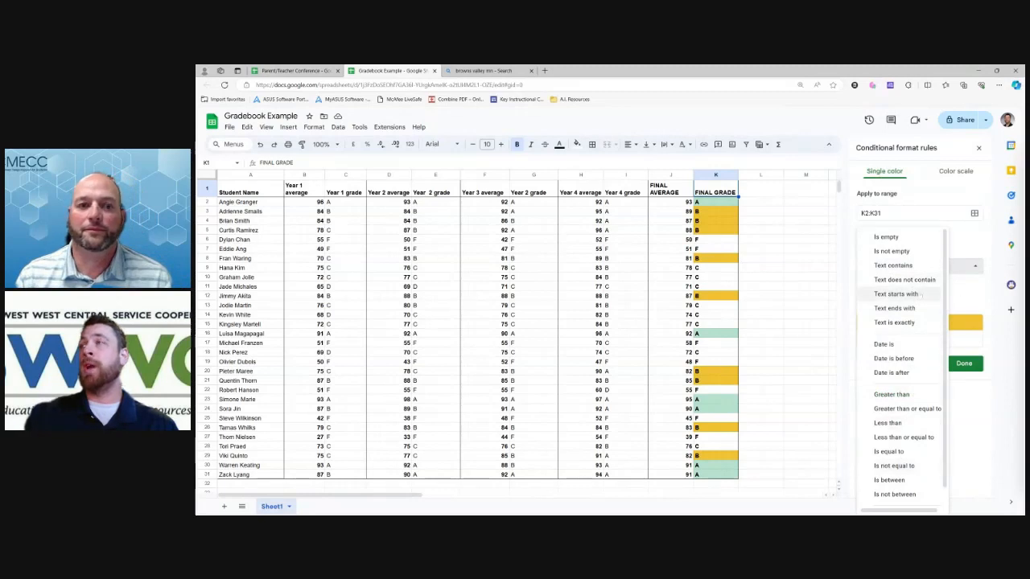
pyautogui.click(915, 266)
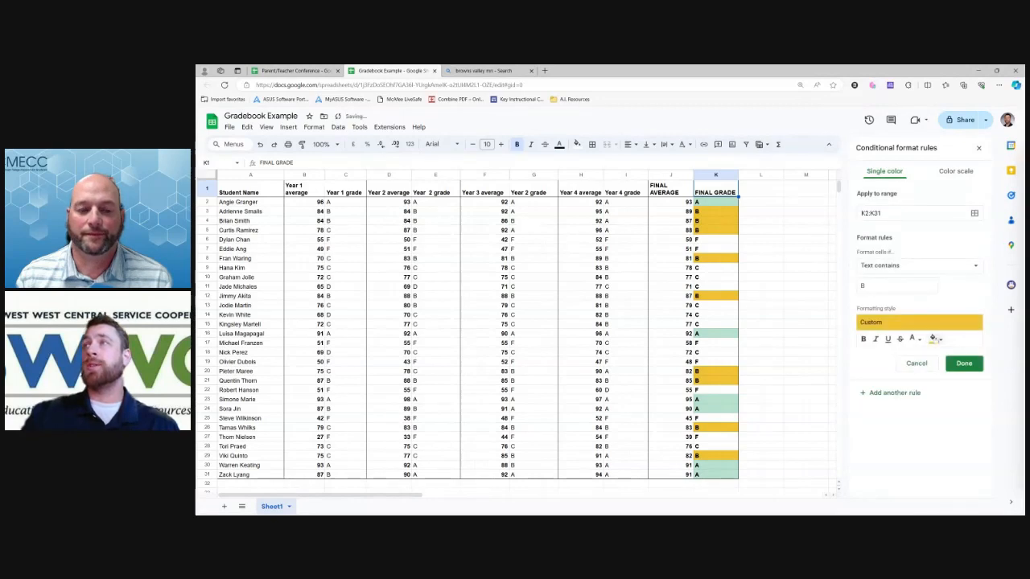
# Set the next rule on K2:K31 to fill cells whose text contains C with magenta.
pyautogui.doubleClick(876, 286)
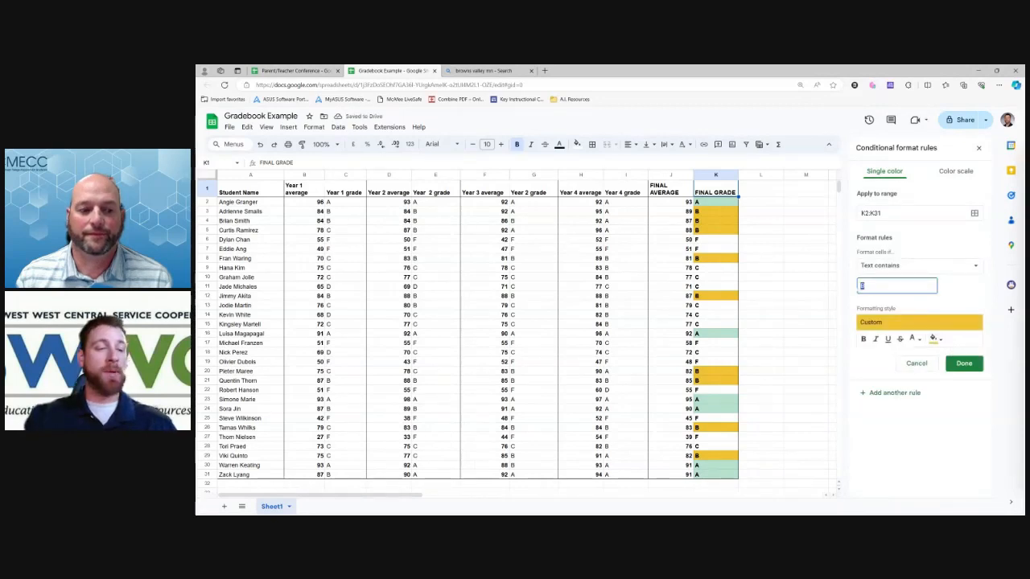
pyautogui.write('C')
pyautogui.click(933, 338)
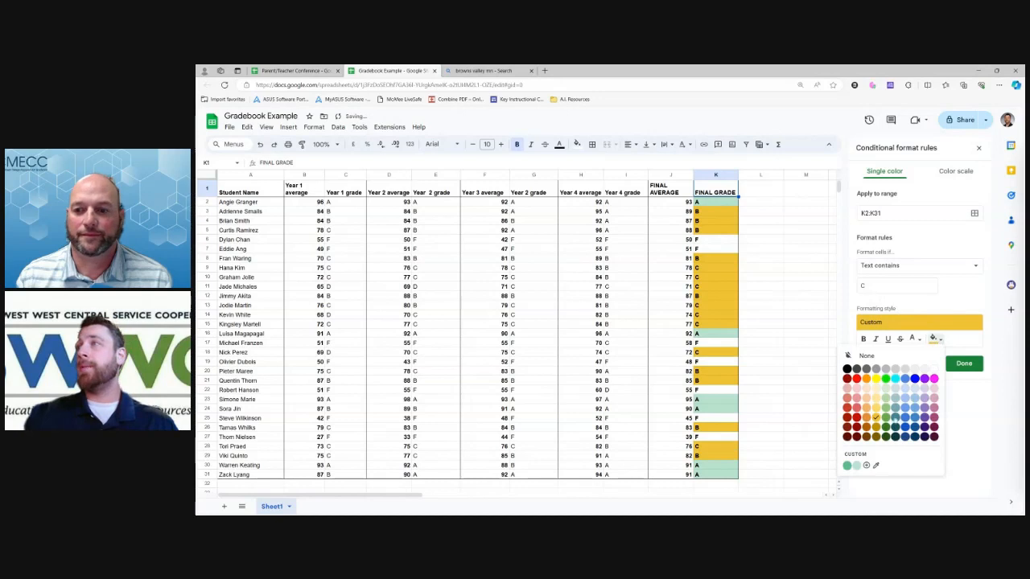
pyautogui.click(934, 408)
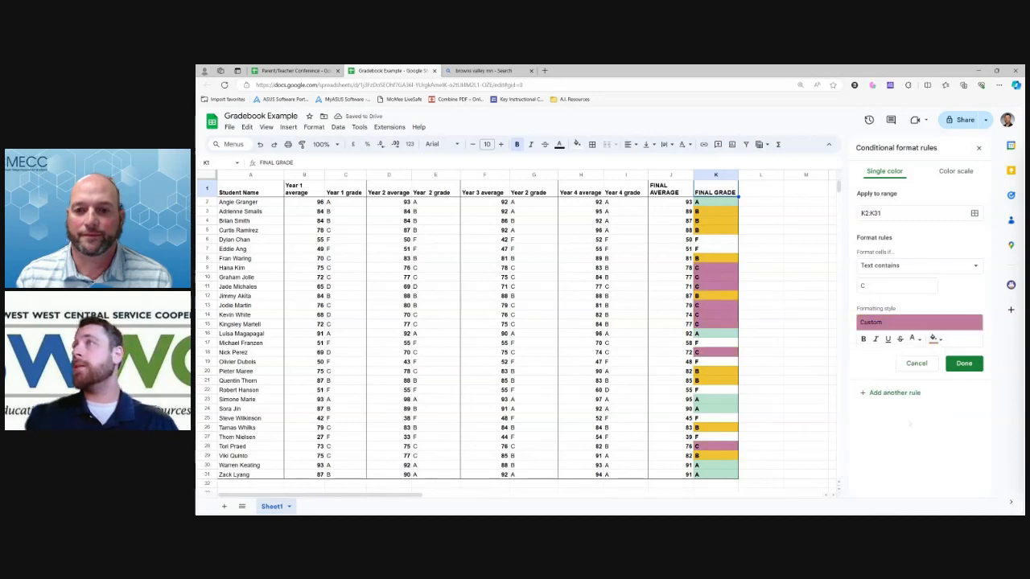
# Add another rule for K2:K31 that fills cells whose text contains F with dark blue.
pyautogui.click(893, 393)
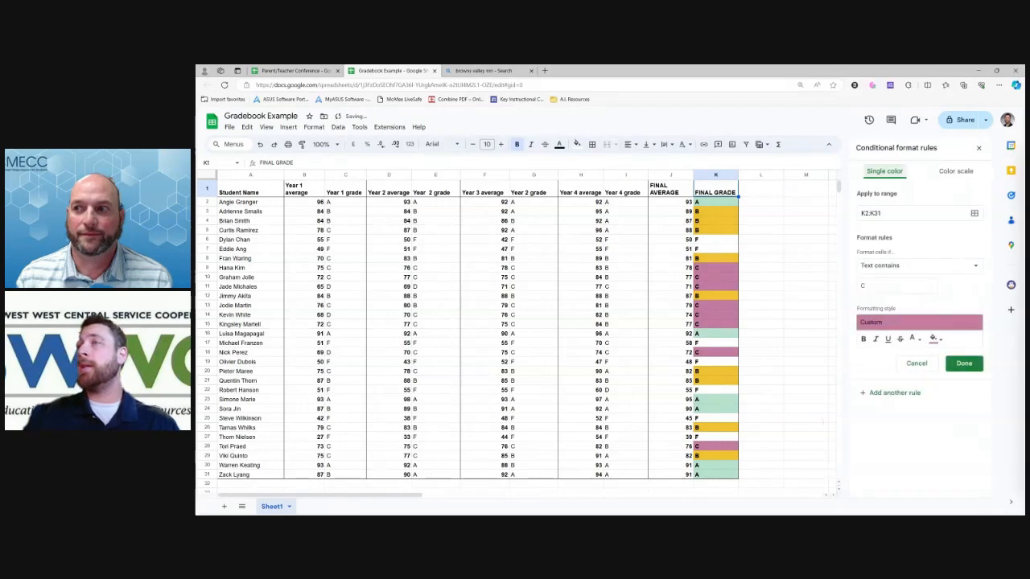
pyautogui.doubleClick(897, 285)
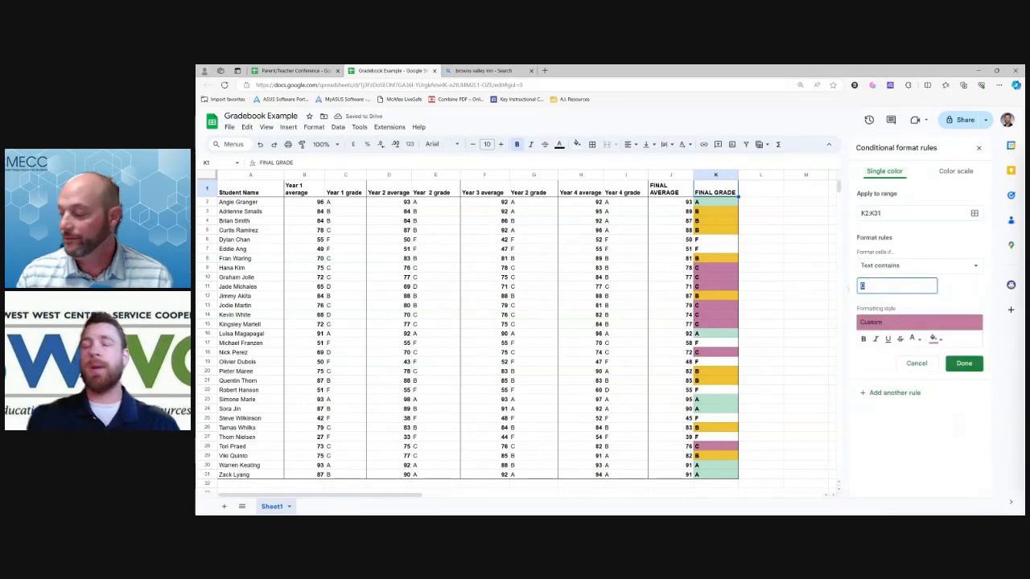
pyautogui.write('F')
pyautogui.click(934, 340)
pyautogui.click(918, 340)
pyautogui.click(934, 338)
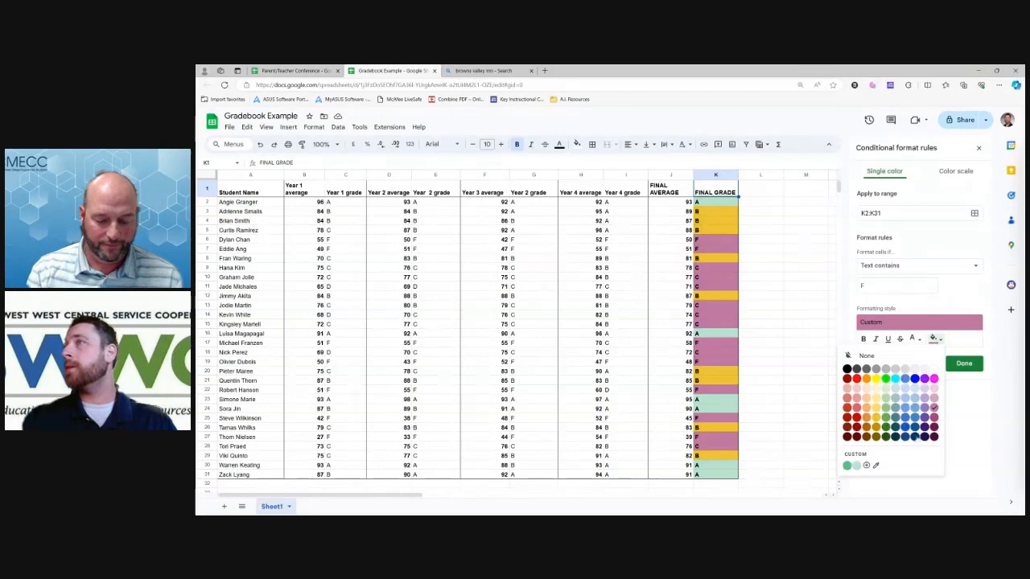
pyautogui.click(919, 437)
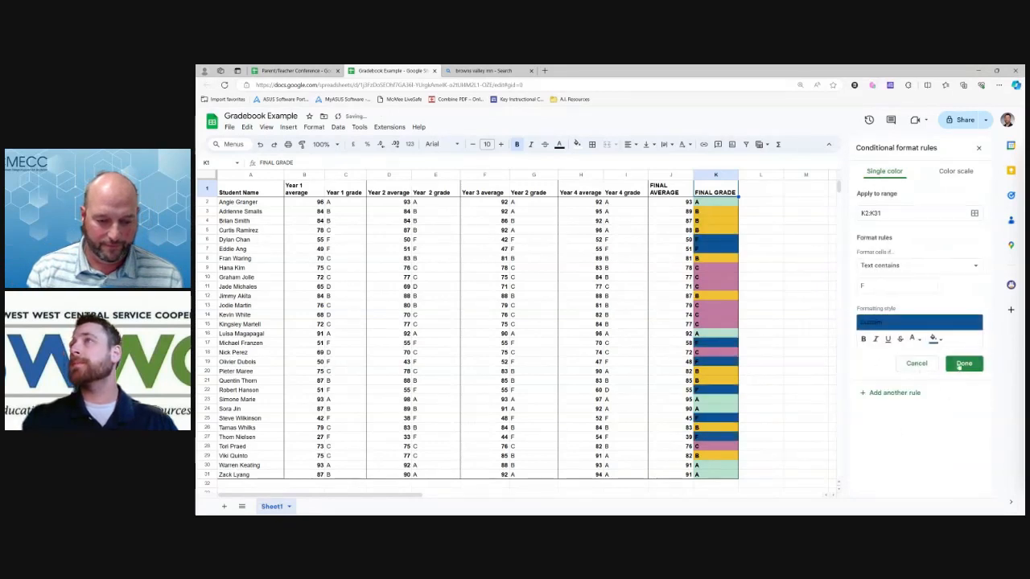
# Choose a lighter blue fill for the open rule on text containing F, save it and close the conditional formatting rules.
pyautogui.click(936, 339)
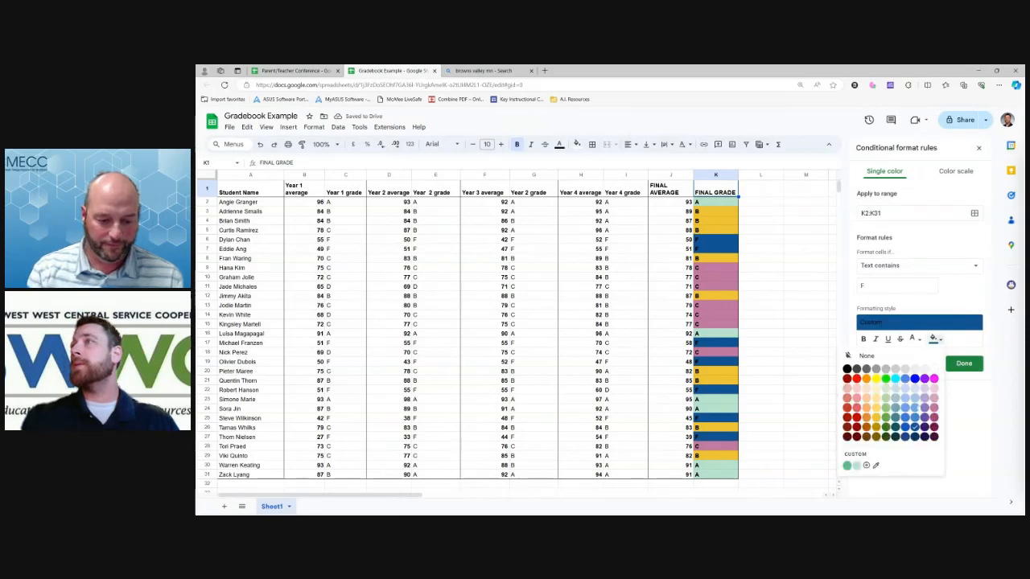
pyautogui.click(915, 407)
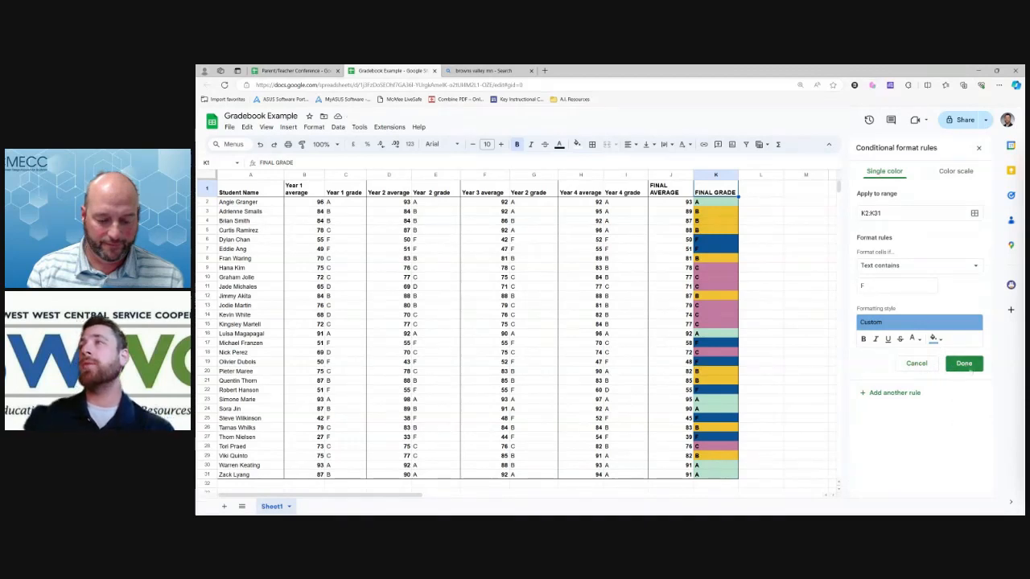
pyautogui.click(964, 363)
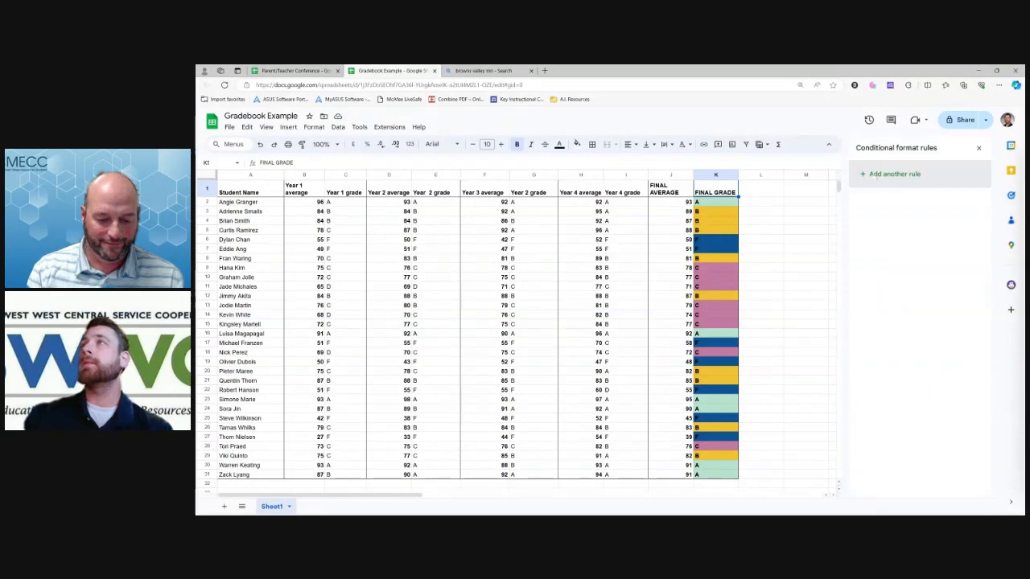
pyautogui.click(978, 147)
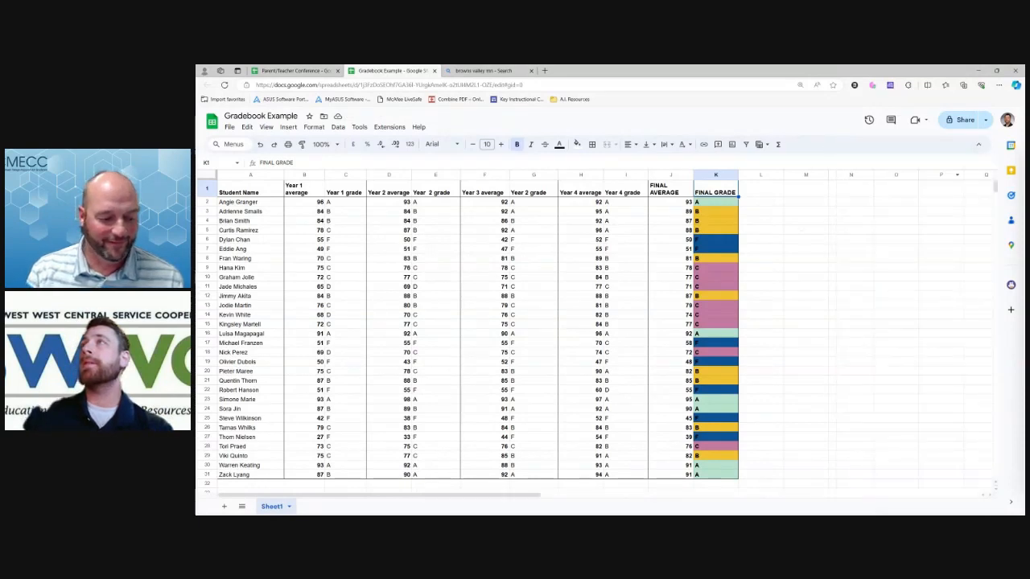
# Delete the dark blue rule for text containing F from the conditional formatting of K2:K31, keeping the lighter blue one, and close the rules.
pyautogui.click(314, 127)
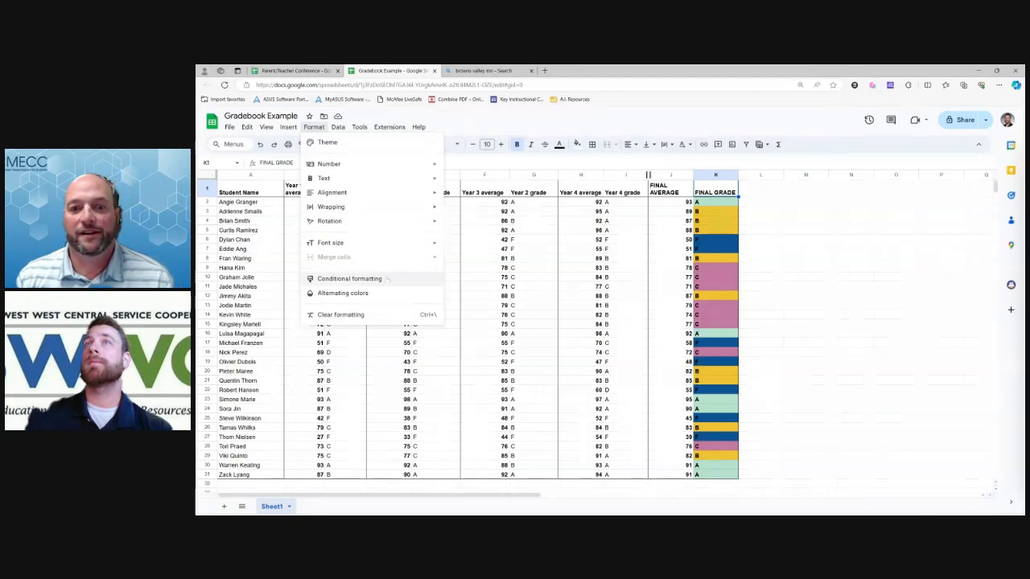
pyautogui.click(721, 203)
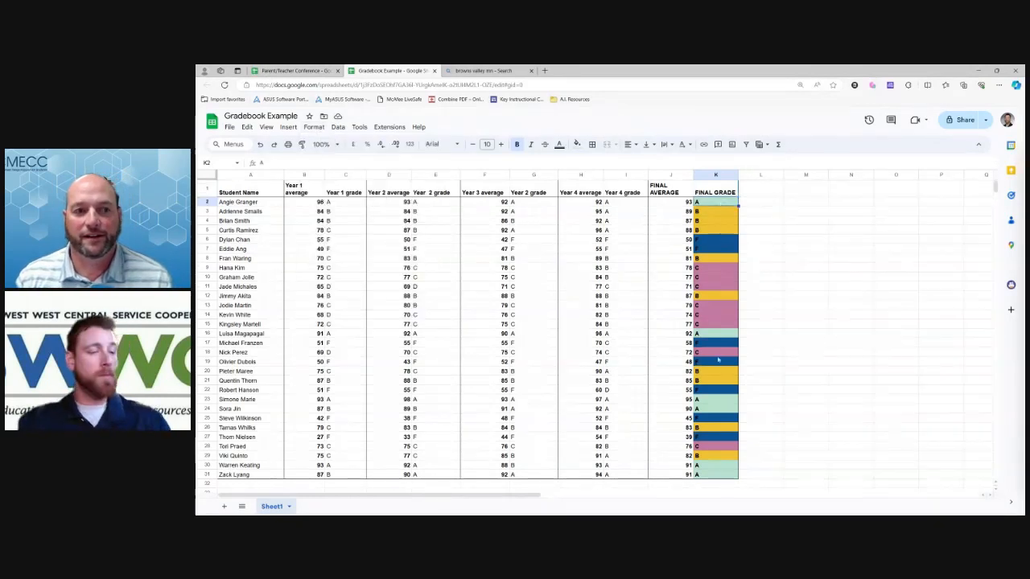
pyautogui.keyDown('shift'); pyautogui.click(716, 475); pyautogui.keyUp('shift')
pyautogui.click(313, 127)
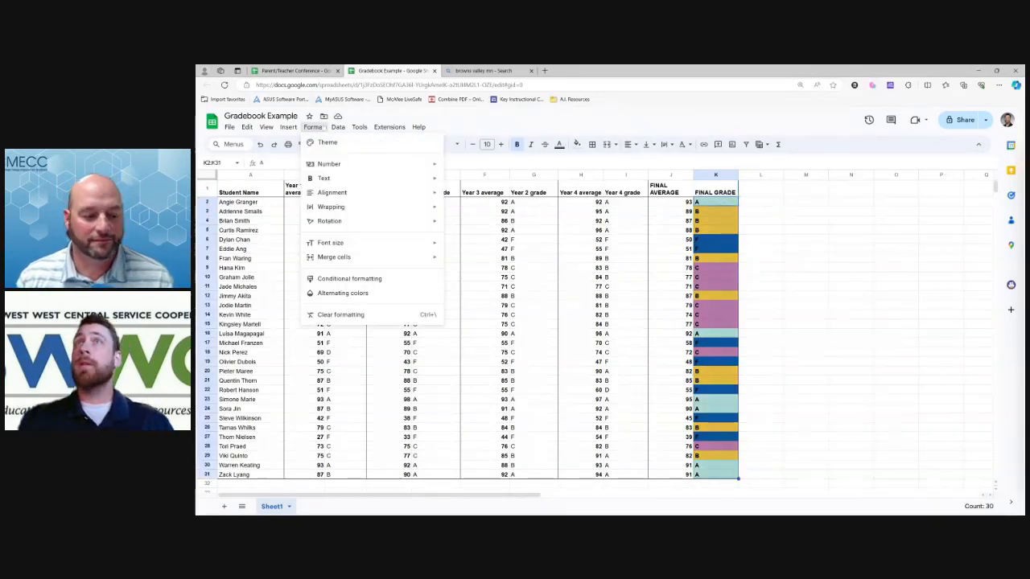
pyautogui.click(349, 278)
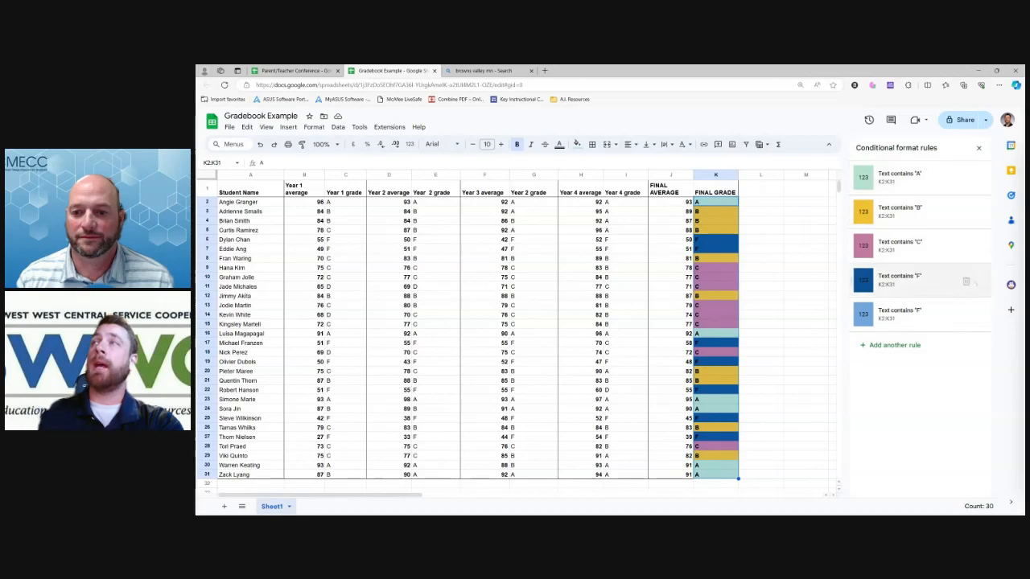
pyautogui.click(965, 280)
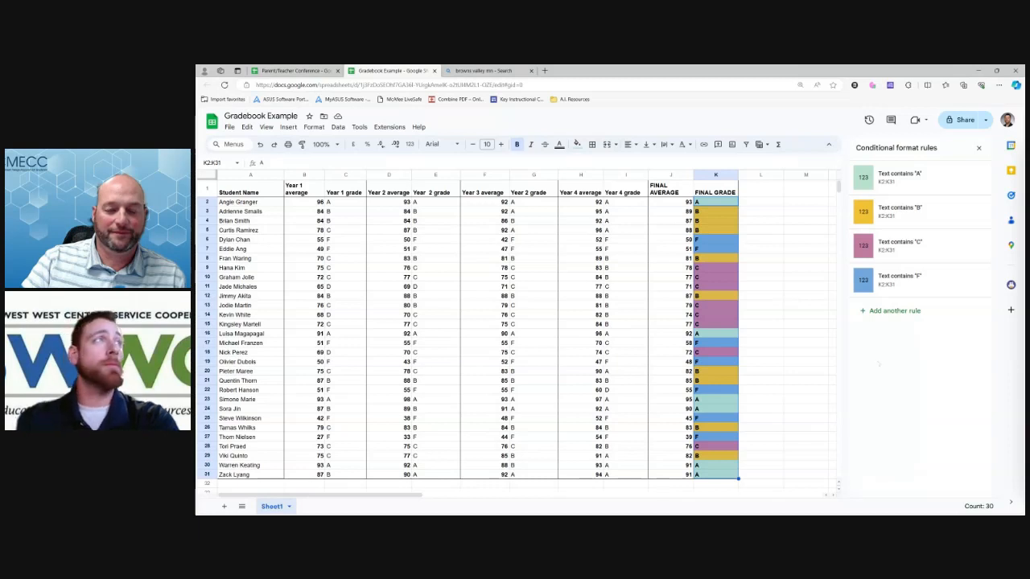
pyautogui.click(978, 148)
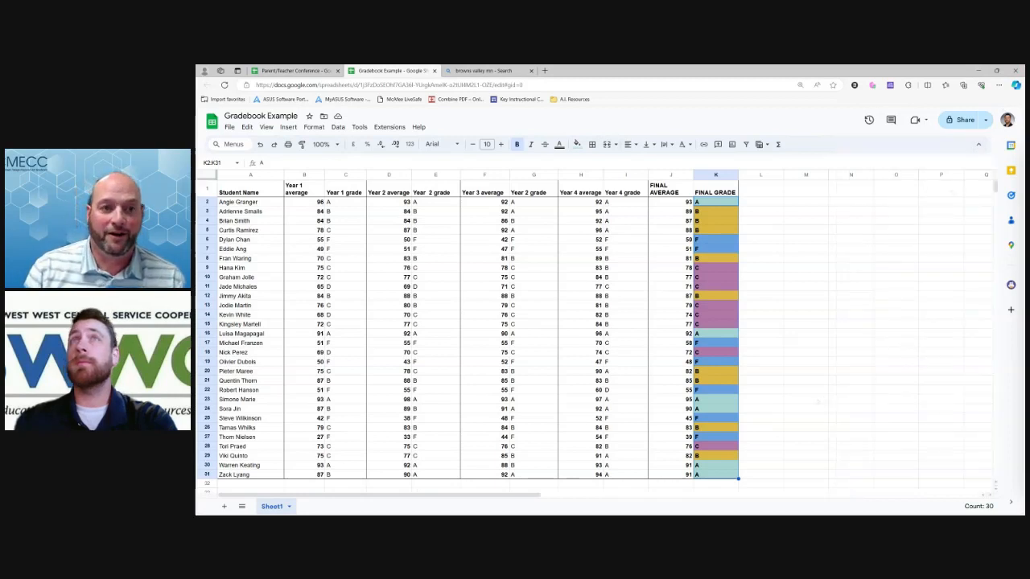